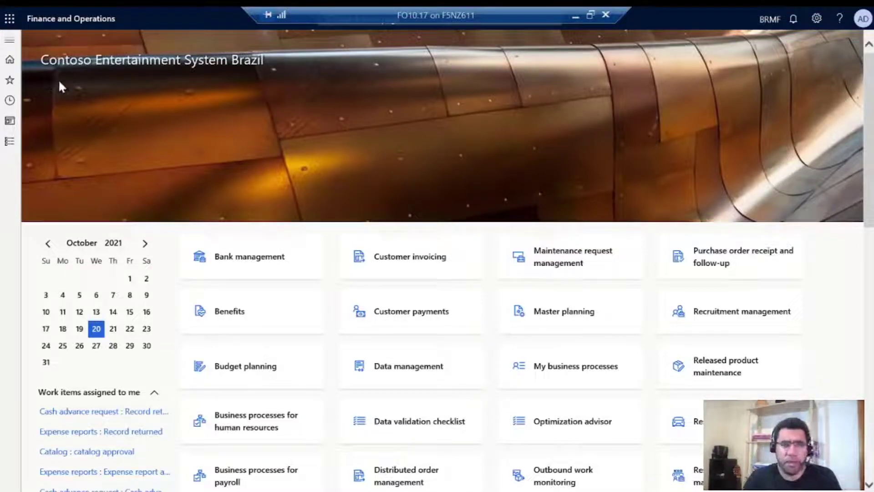
Open the Fiscal calendars page in the General ledger module.
left_click(10, 45)
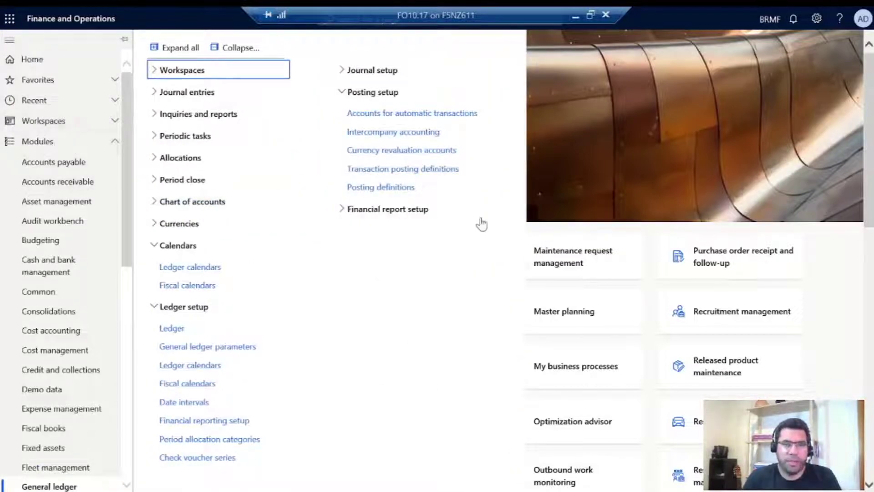
left_click(632, 189)
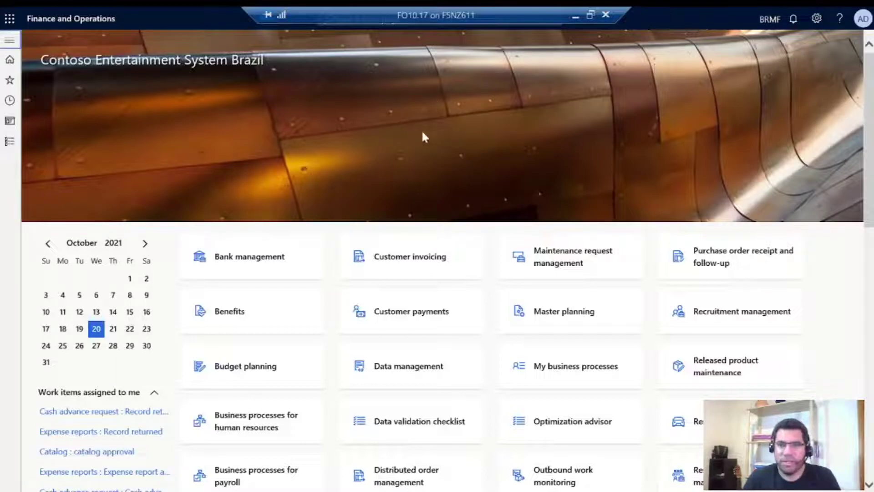
left_click(10, 42)
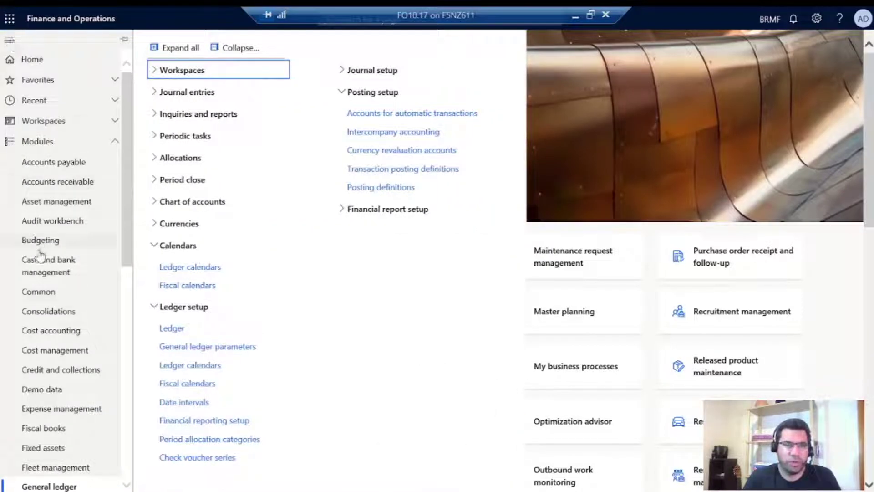
scroll(69, 310, "down", 3)
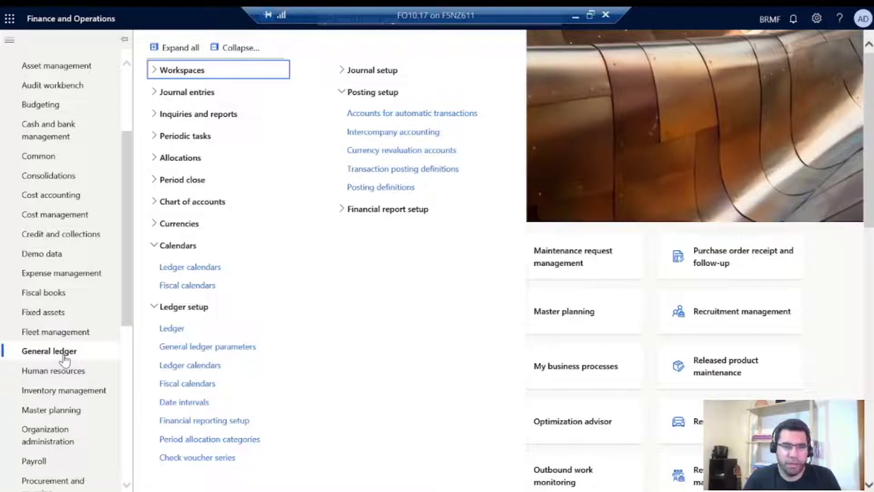
left_click(187, 286)
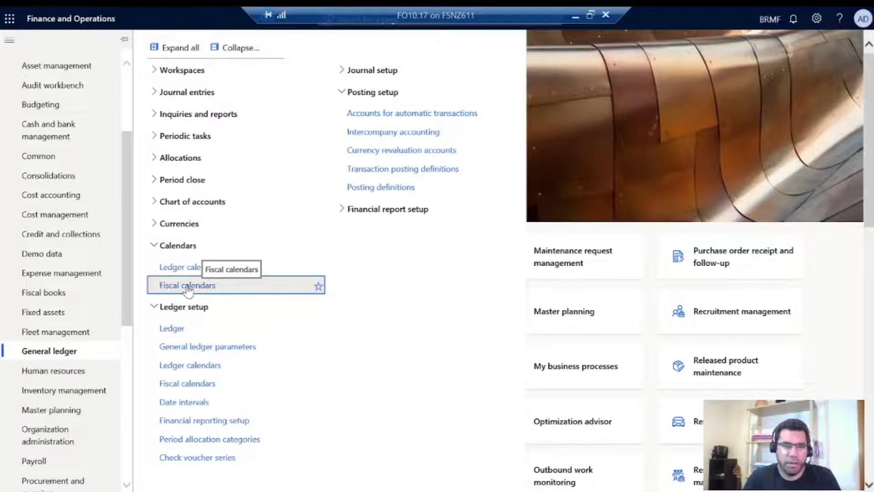
double_click(183, 287)
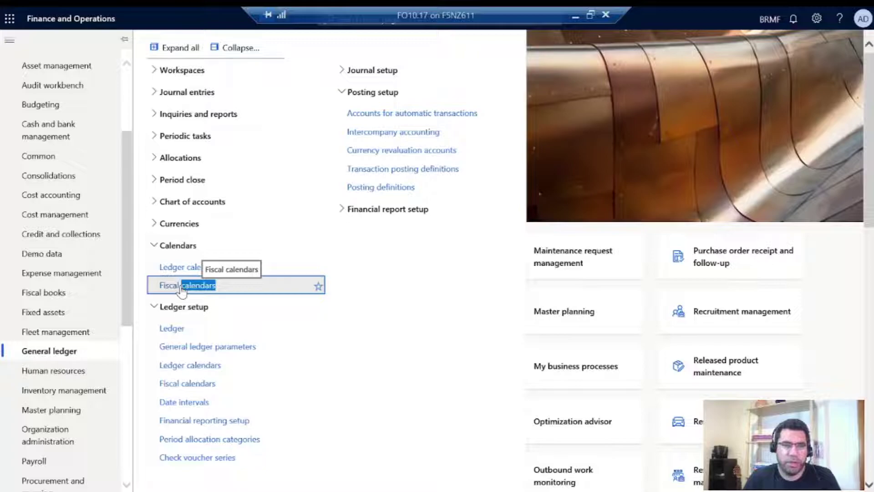
left_click(182, 286)
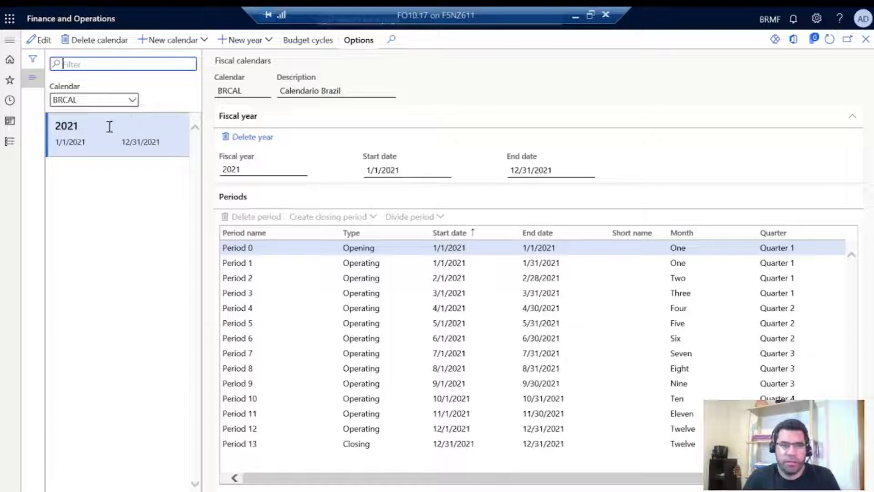
Try to delete the BRCAL fiscal calendar.
left_click(94, 39)
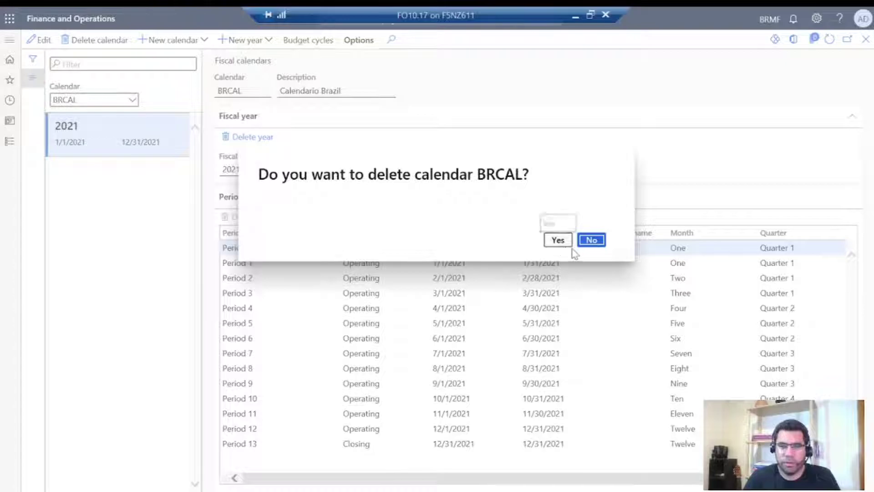
left_click(559, 240)
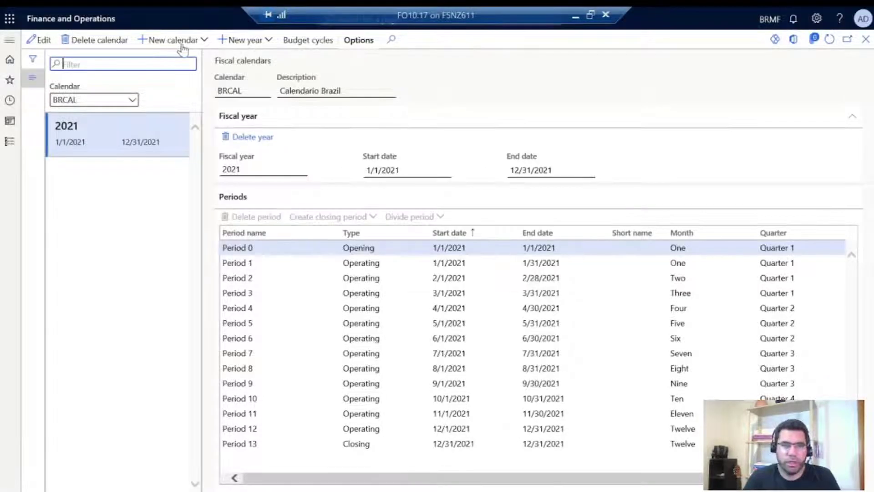
Start a new fiscal calendar named DEMOCAL with the description CALENDARIO DEMO.
left_click(181, 44)
left_click(191, 40)
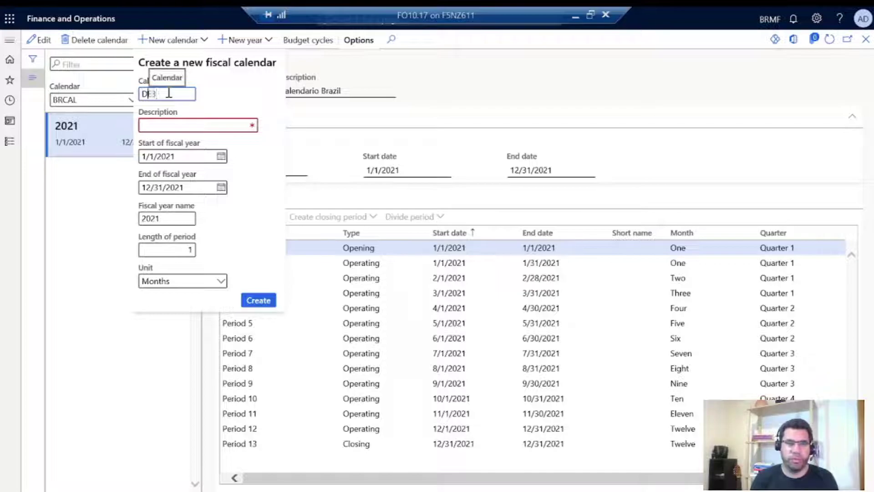
key("BackSpace")
key("BackSpace")
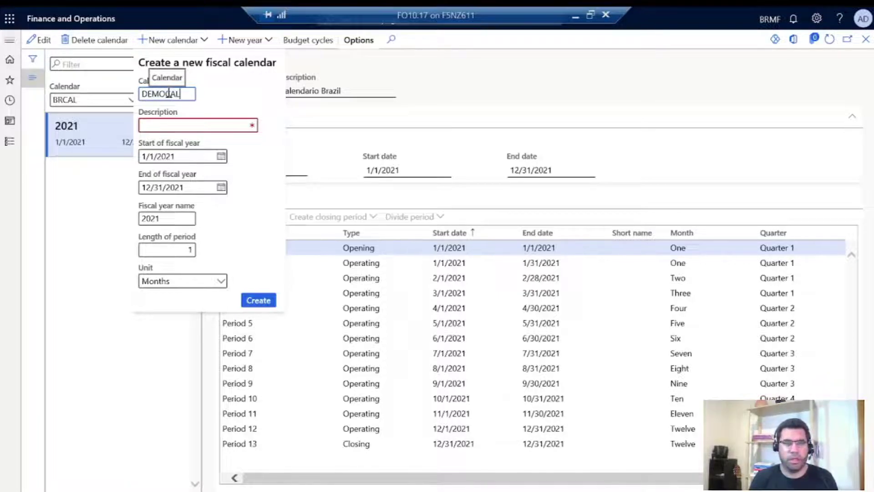
key("Tab")
type("C")
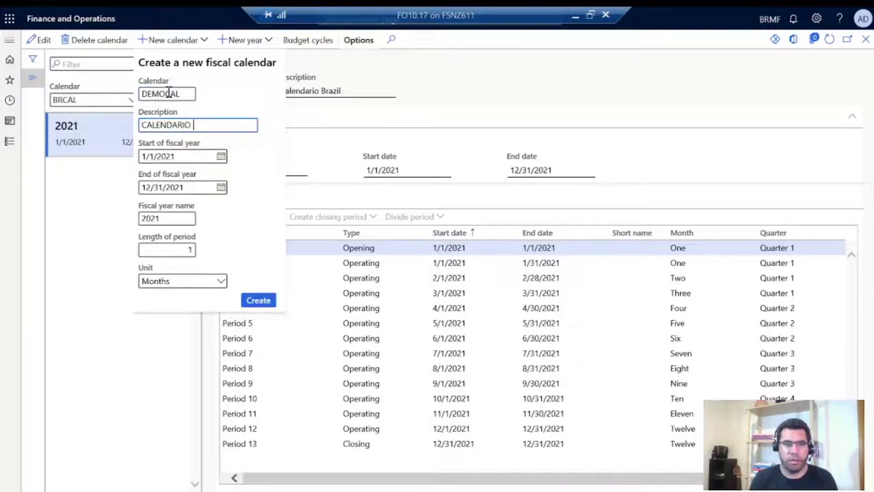
key("Tab")
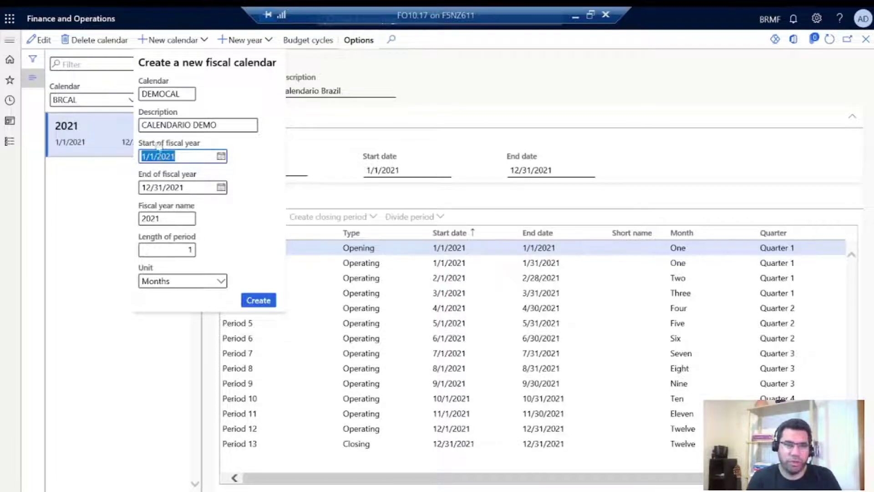
Keep the period length at 1 with the unit Months, and create the fiscal calendar.
left_click(176, 249)
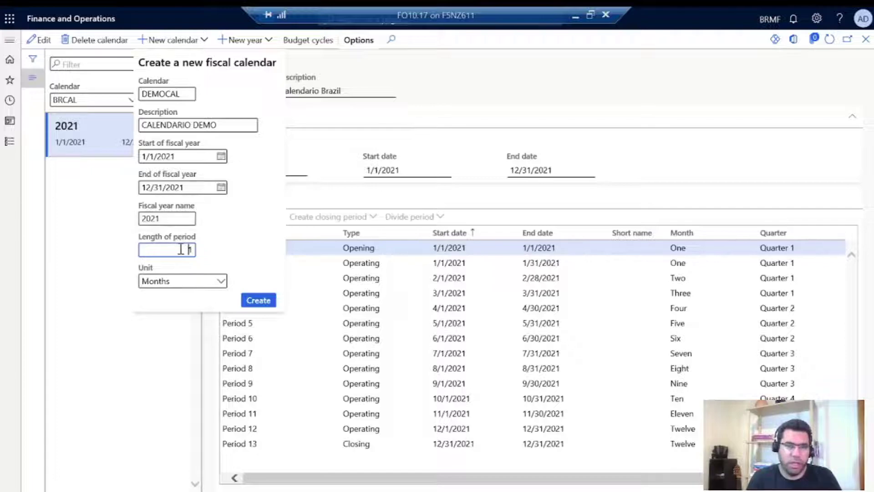
left_click(216, 281)
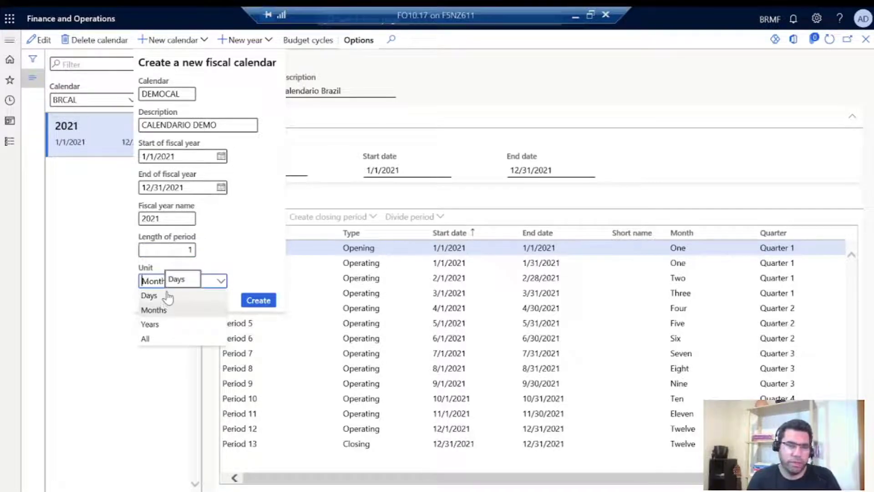
left_click(184, 250)
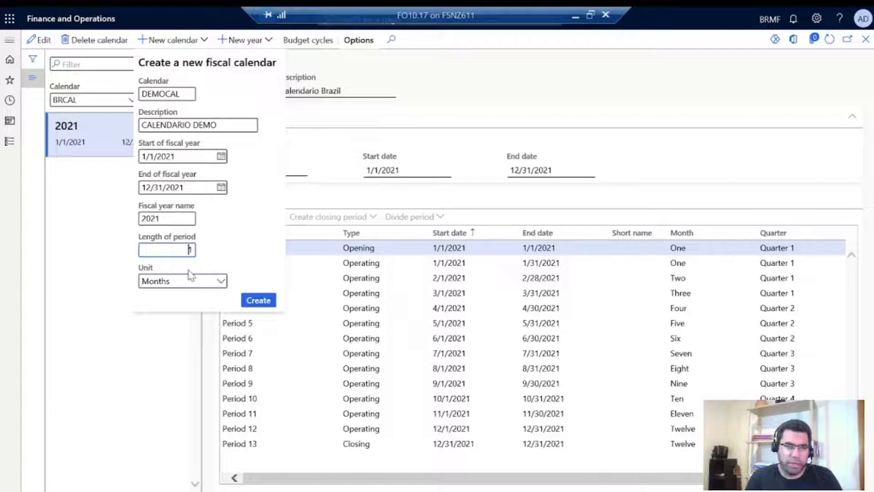
left_click(256, 302)
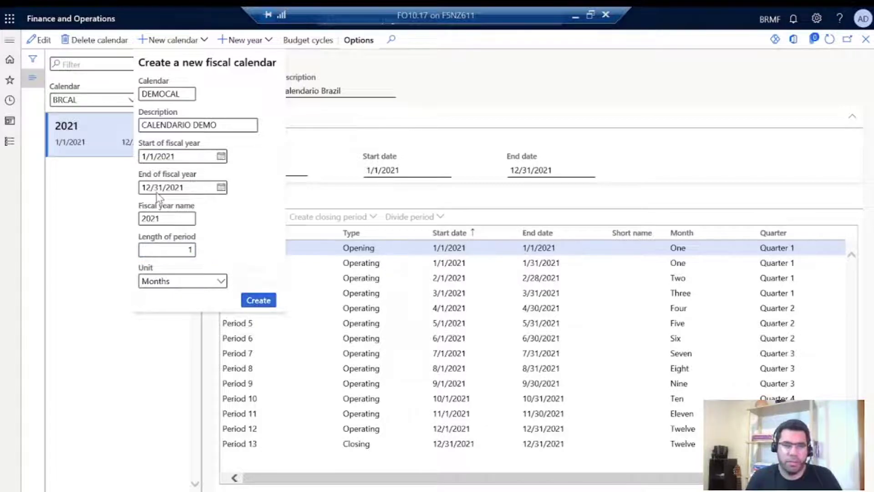
left_click(246, 302)
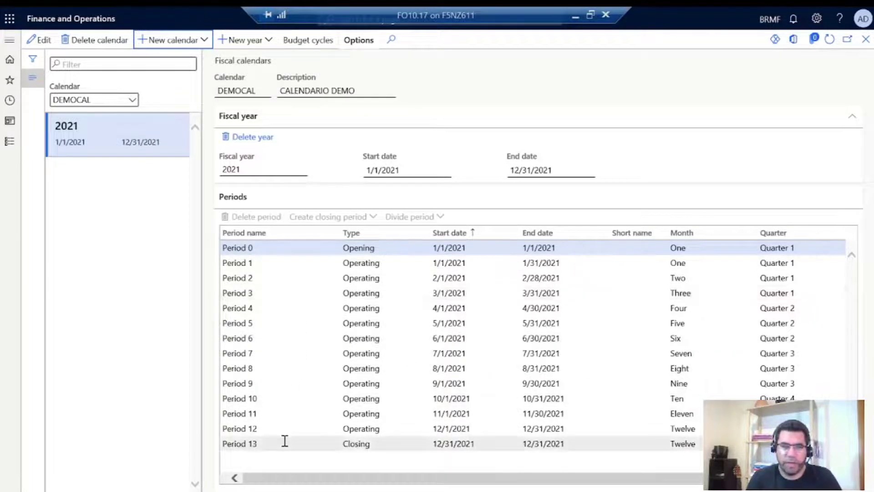
Examine the opening period, the closing period and the first operating period of the DEMOCAL 2021 fiscal year.
left_click(291, 248)
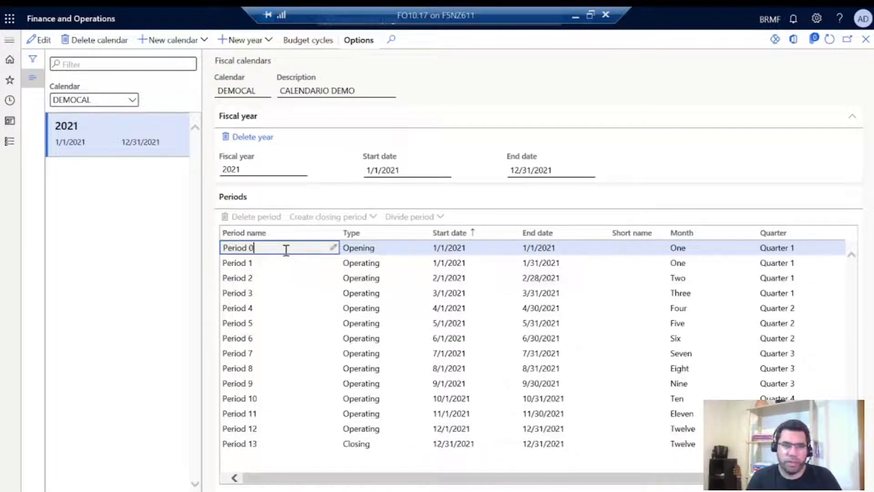
left_click(289, 444)
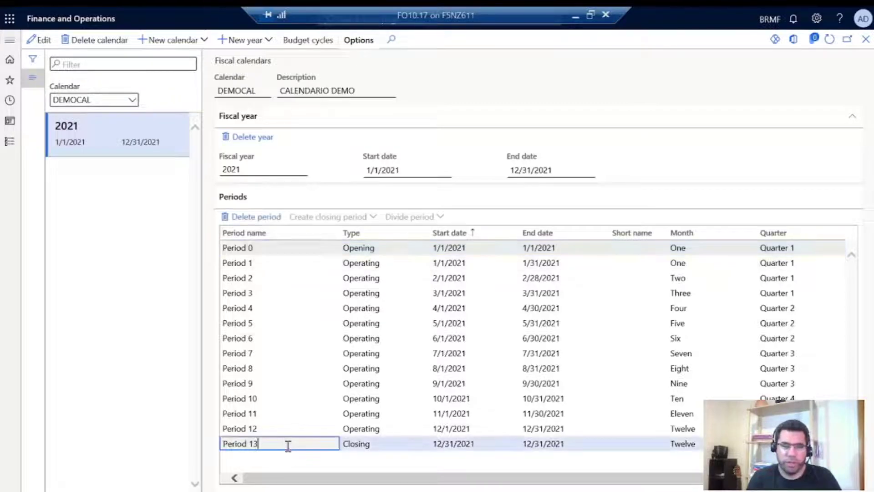
left_click(251, 264)
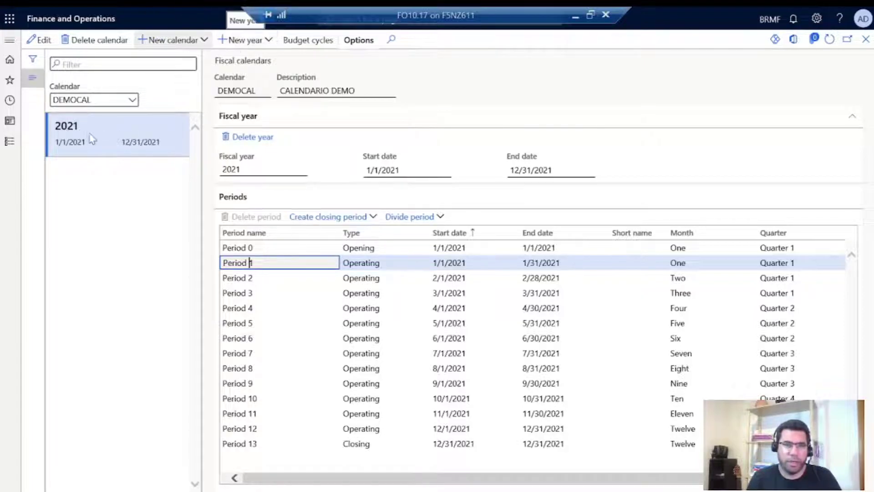
Keep DEMOCAL as the selected calendar and add fiscal year 2022 to it, copying from the last fiscal year.
left_click(133, 100)
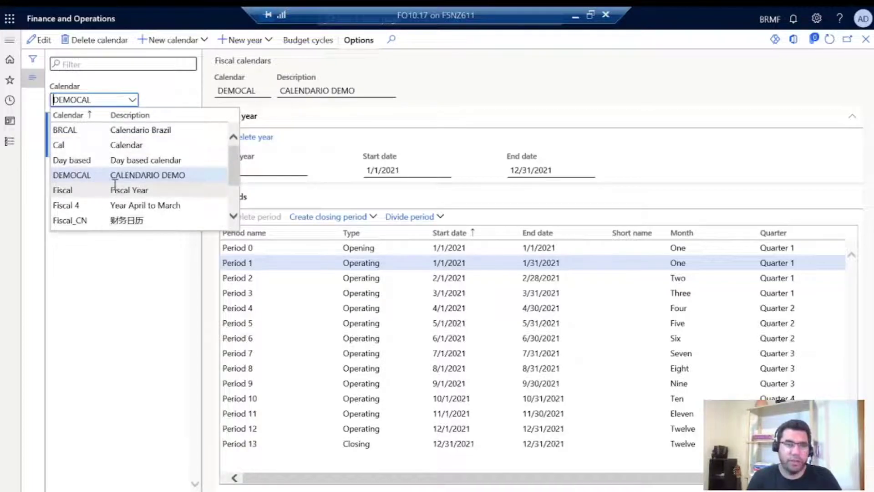
left_click(311, 126)
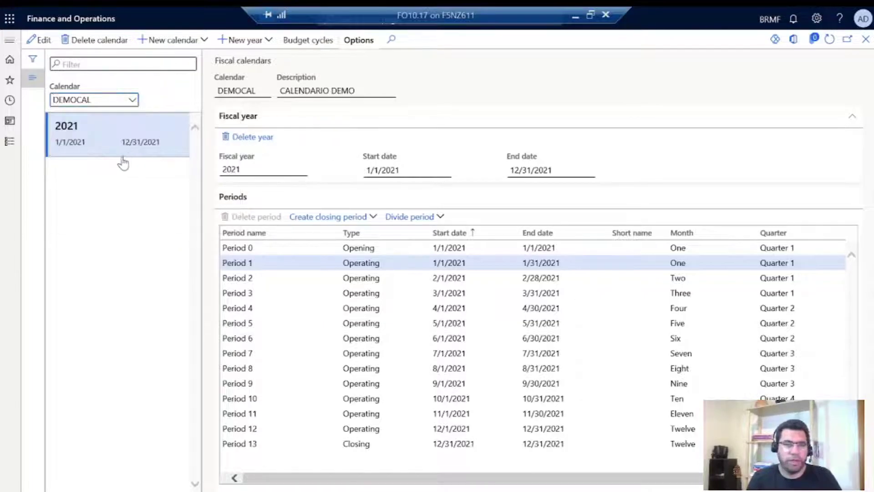
left_click(263, 49)
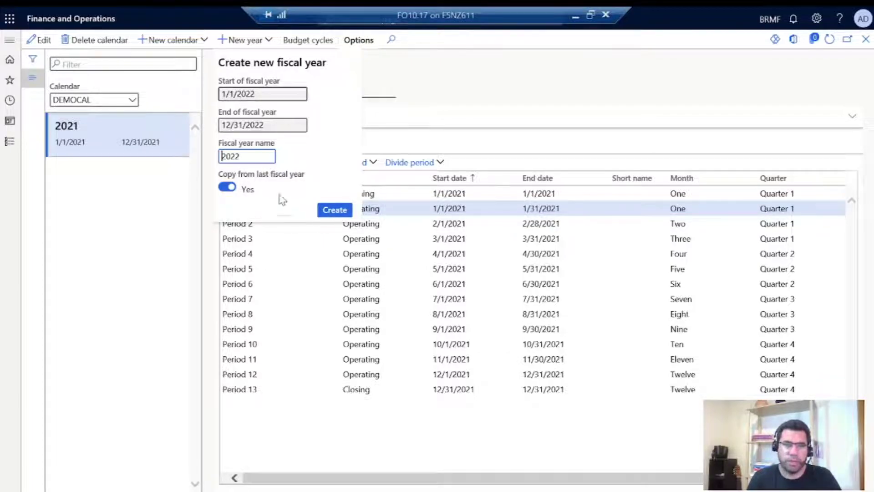
left_click(342, 214)
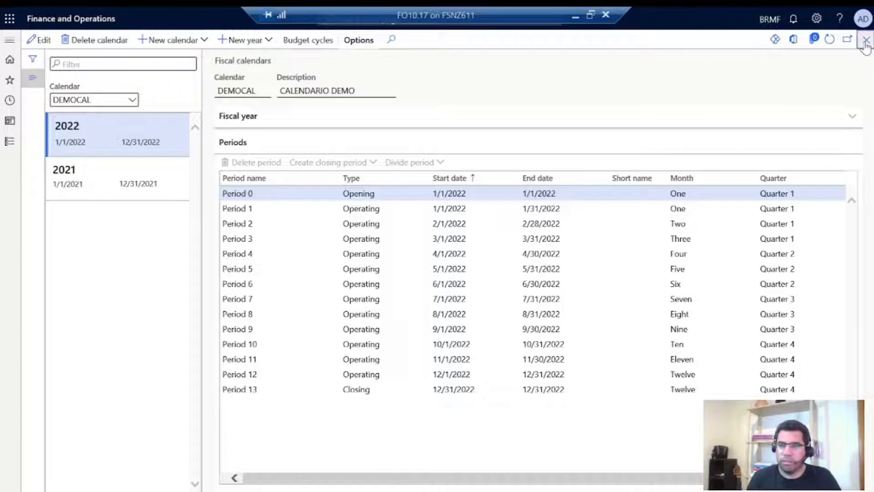
Leave the fiscal calendars and open the Ledger calendars page of the General ledger module.
left_click(9, 43)
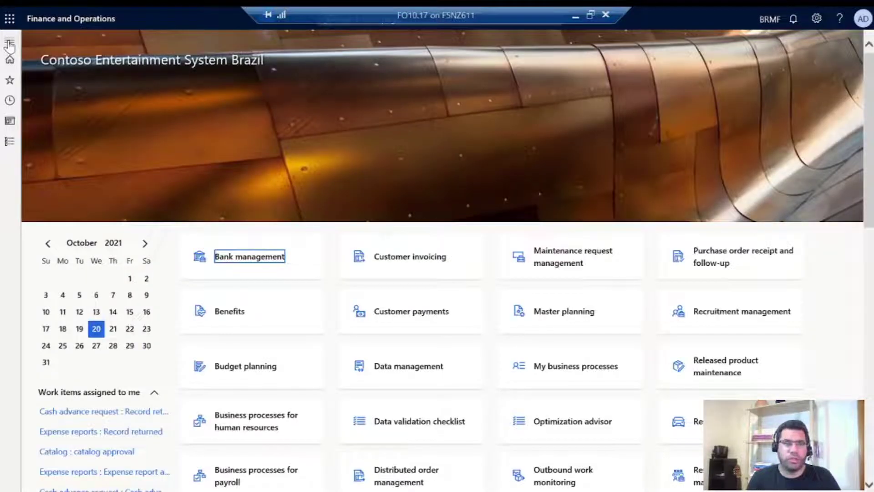
left_click(9, 44)
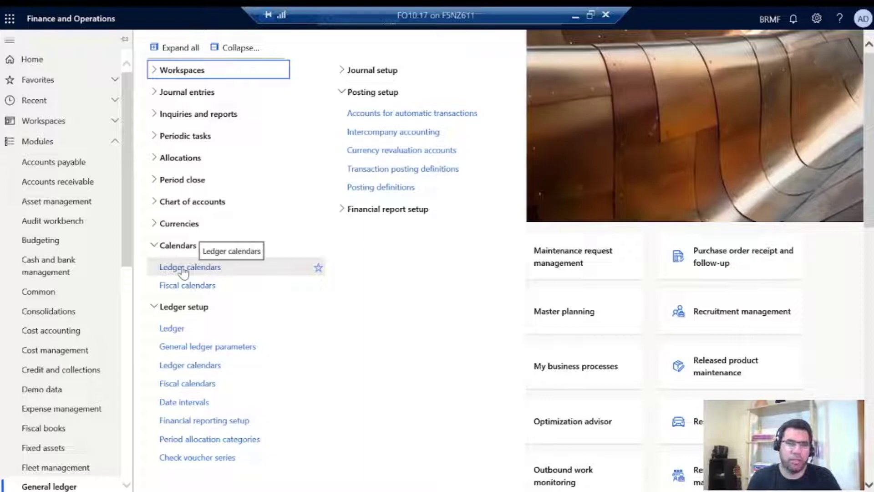
left_click(219, 269)
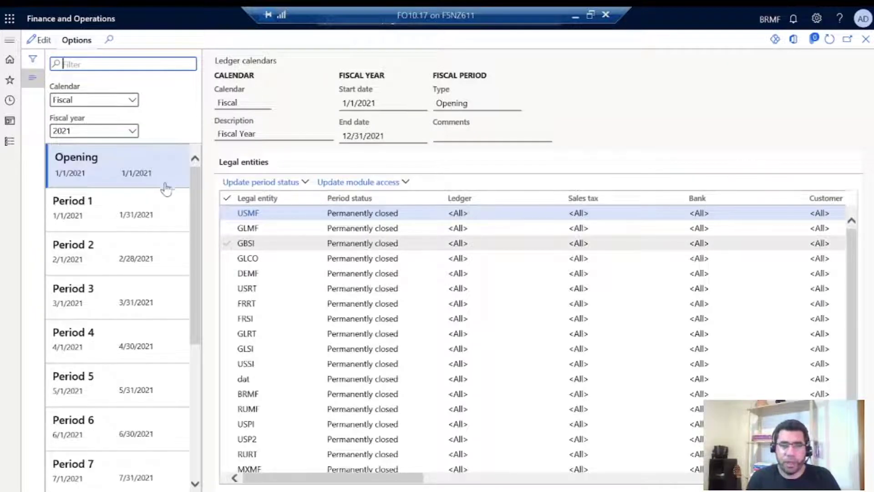
Set the period status of legal entity USMF to On hold for Period 1 of the Fiscal calendar's 2021 year.
left_click(110, 212)
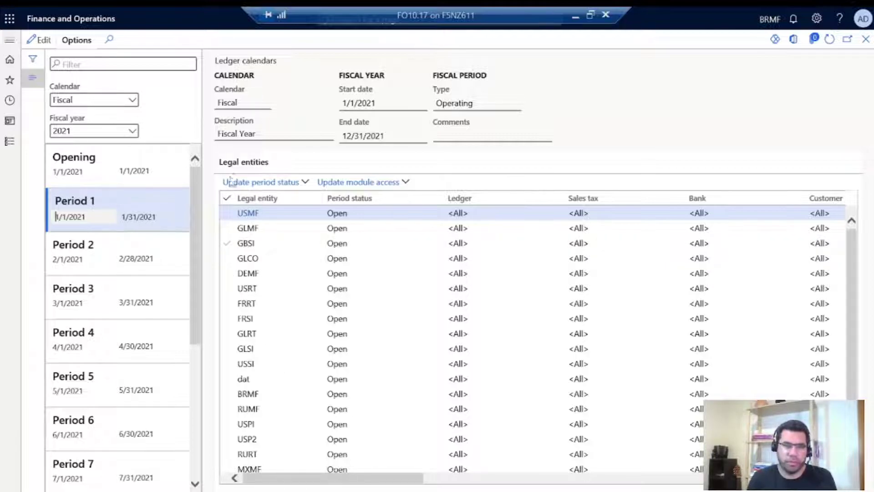
left_click(365, 214)
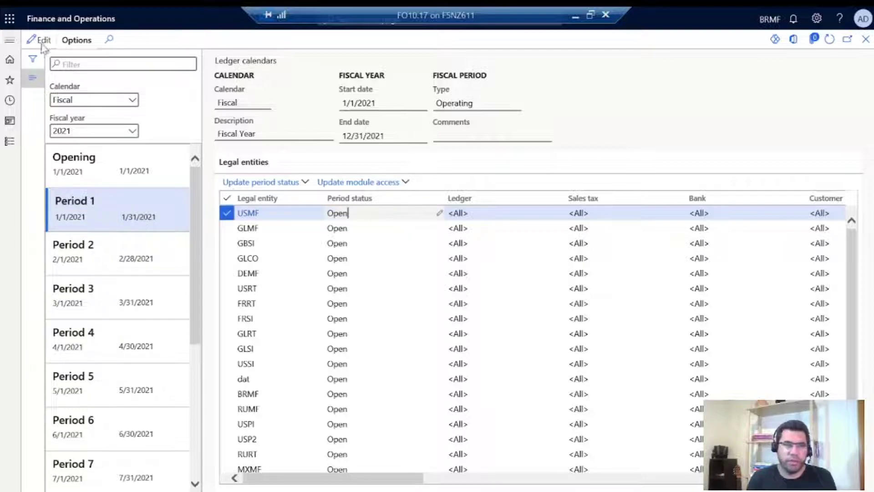
left_click(436, 216)
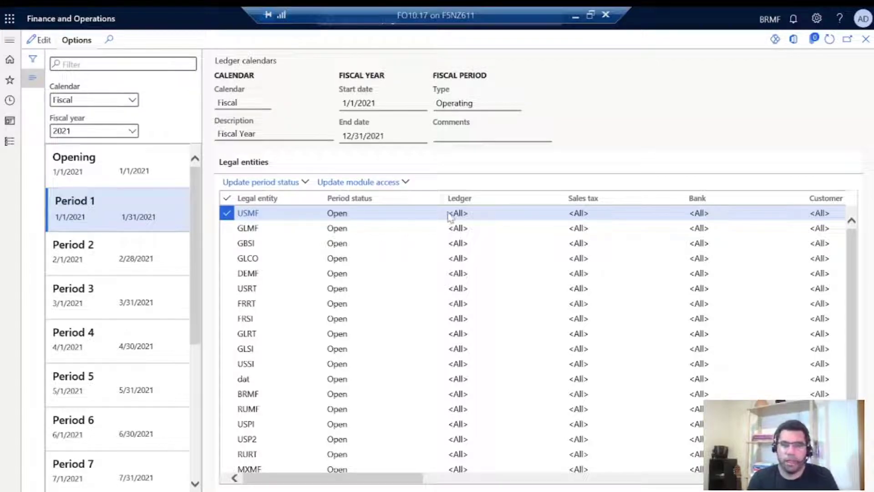
key("F2")
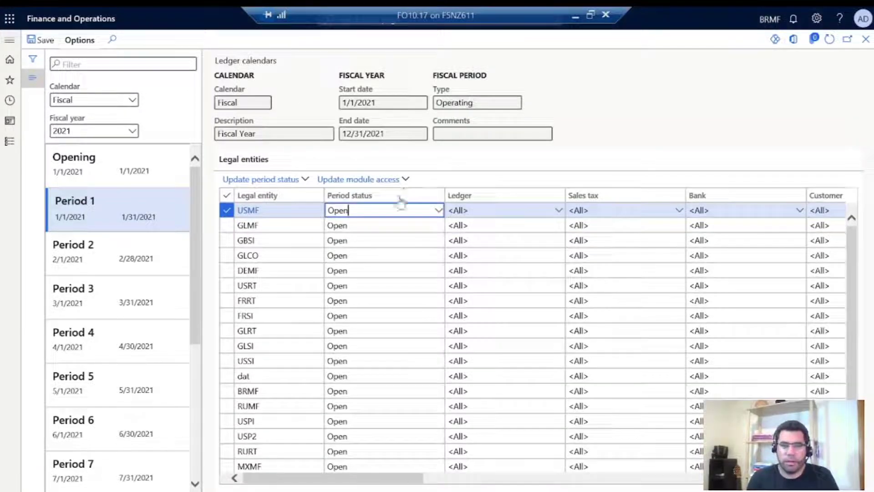
left_click(439, 211)
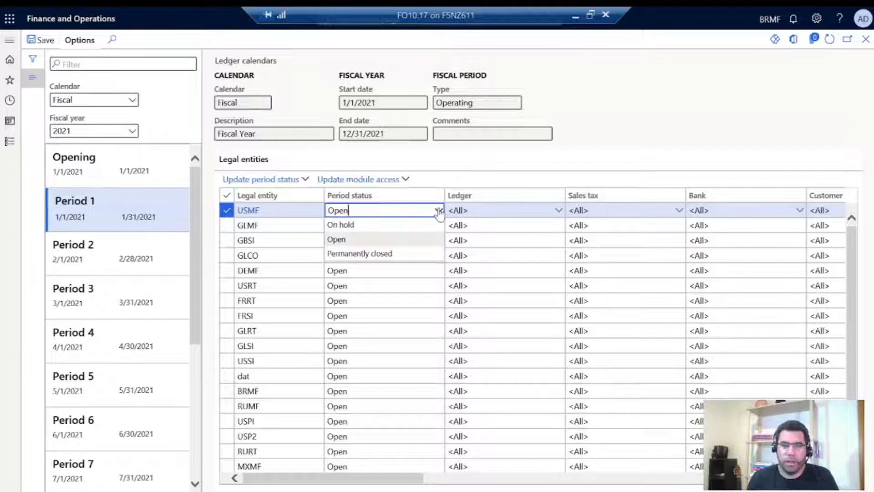
left_click(364, 225)
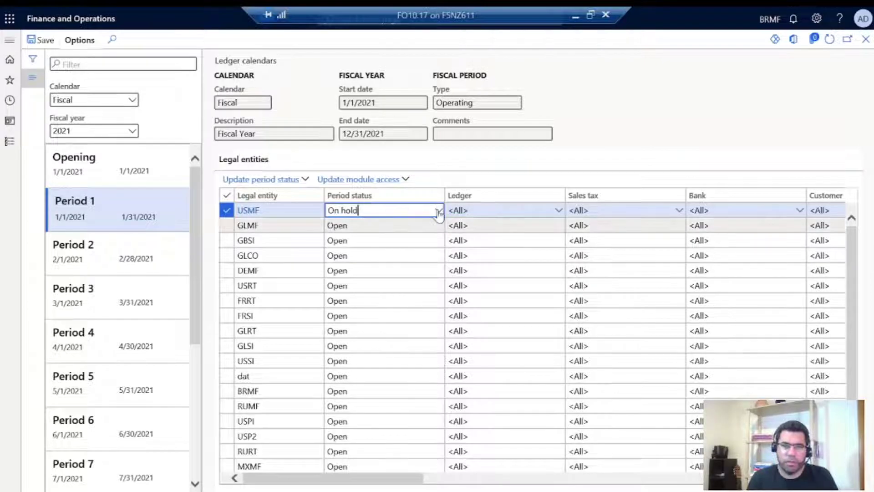
left_click(386, 255)
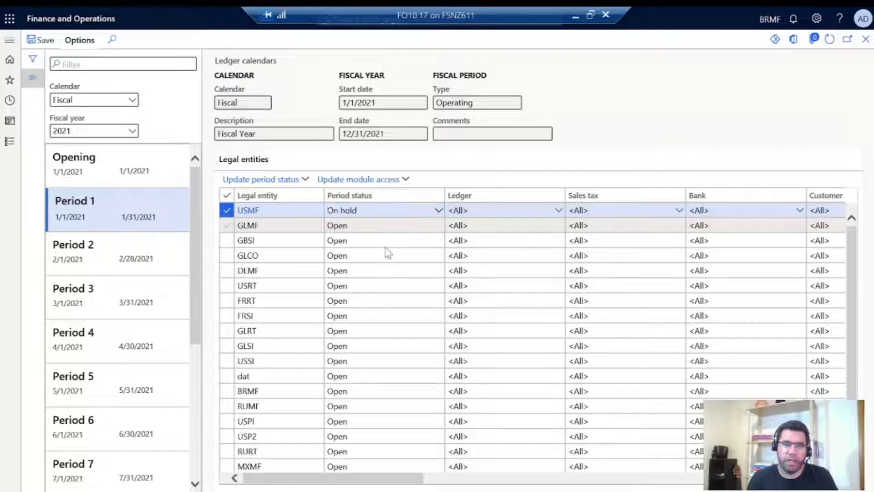
Examine the period status options available for legal entity USMF in Period 1 of fiscal year 2021.
left_click(382, 211)
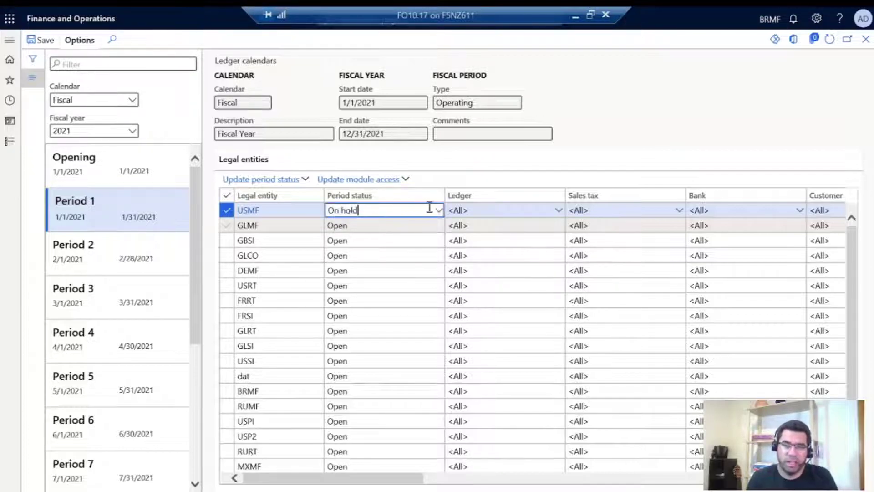
left_click(438, 210)
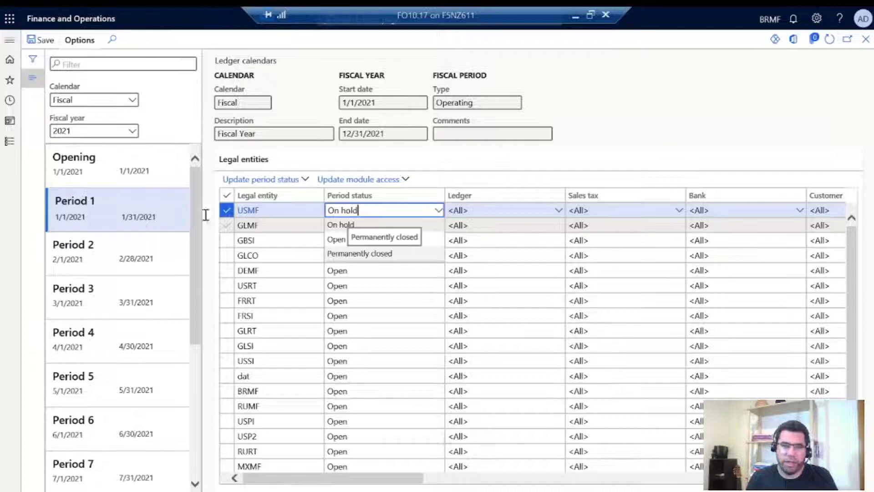
left_click(98, 197)
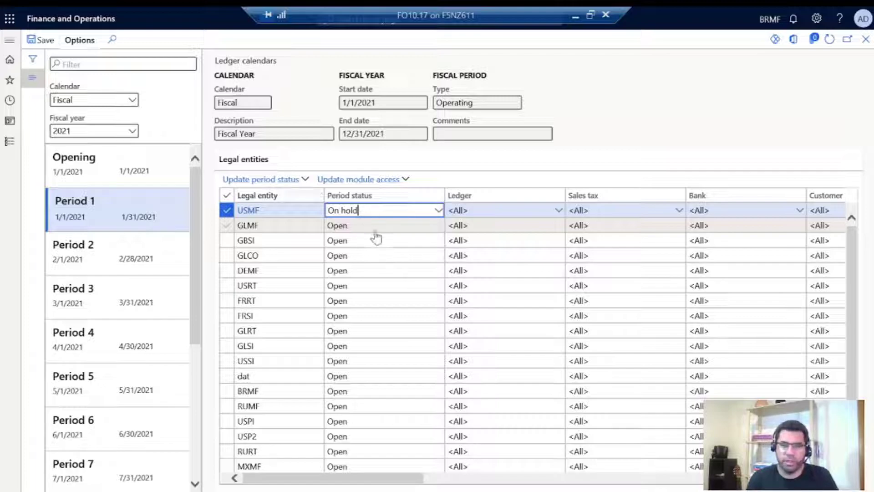
left_click(364, 213)
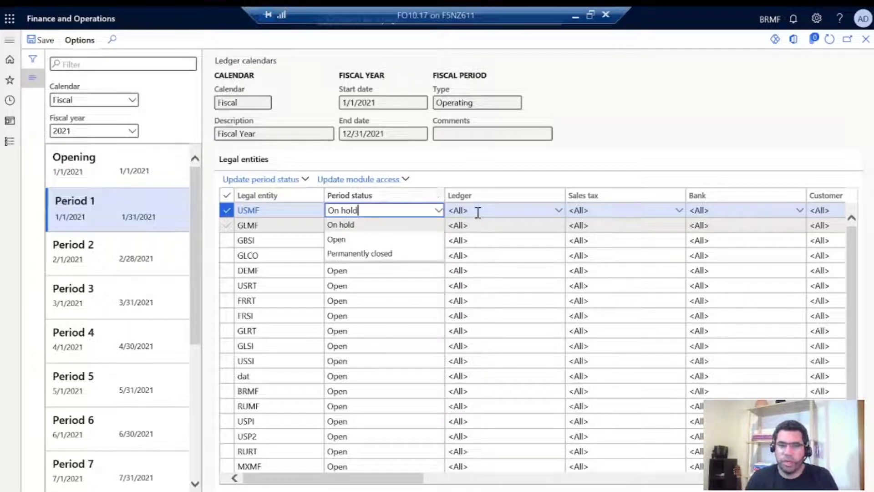
left_click(514, 215)
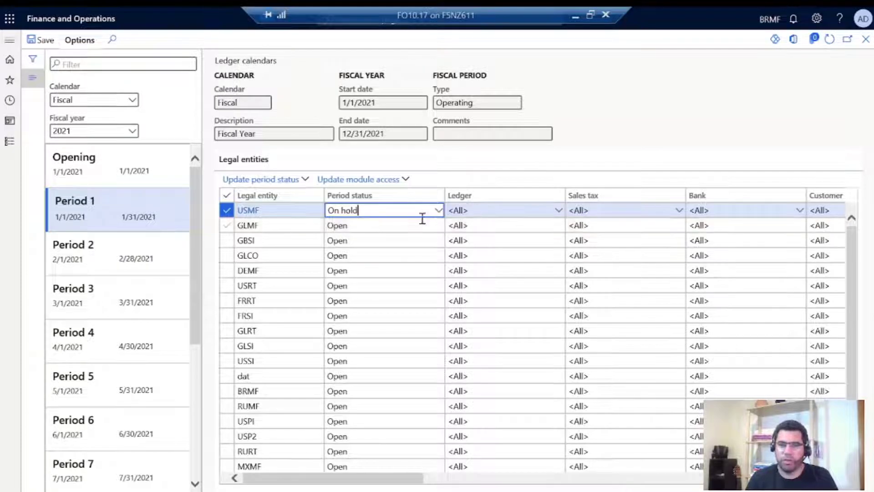
Examine the module access columns of Period 1's legal entities and the access levels offered for USMF's Ledger module.
left_click(421, 479)
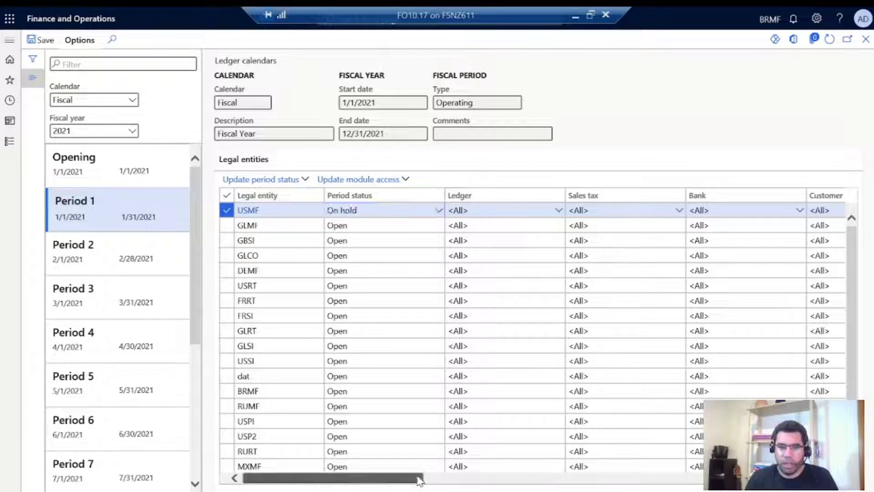
left_click(456, 484)
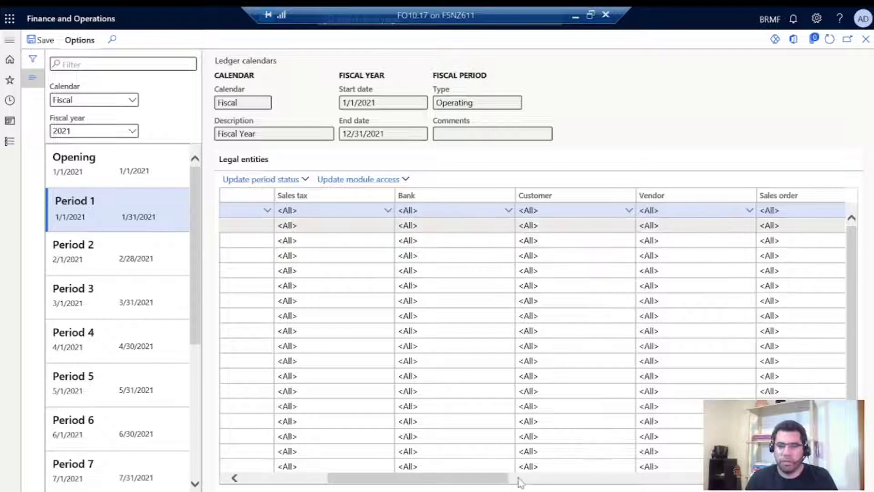
left_click(554, 479)
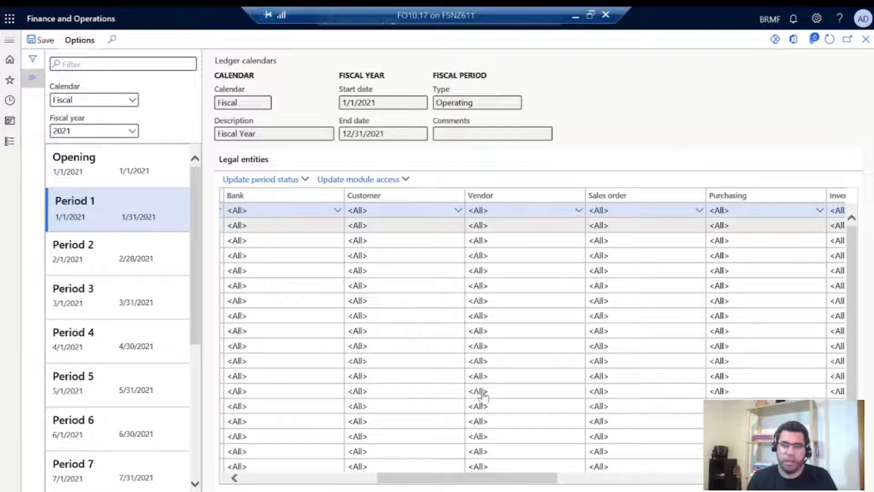
left_click(340, 484)
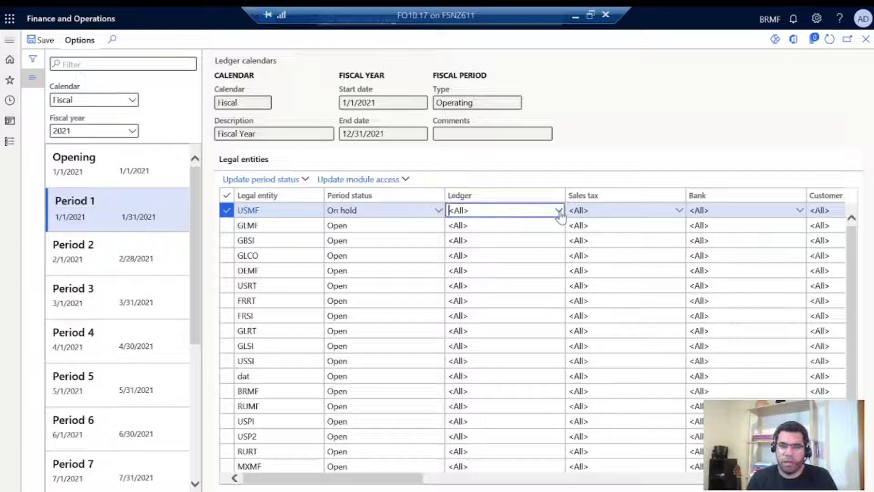
left_click(559, 212)
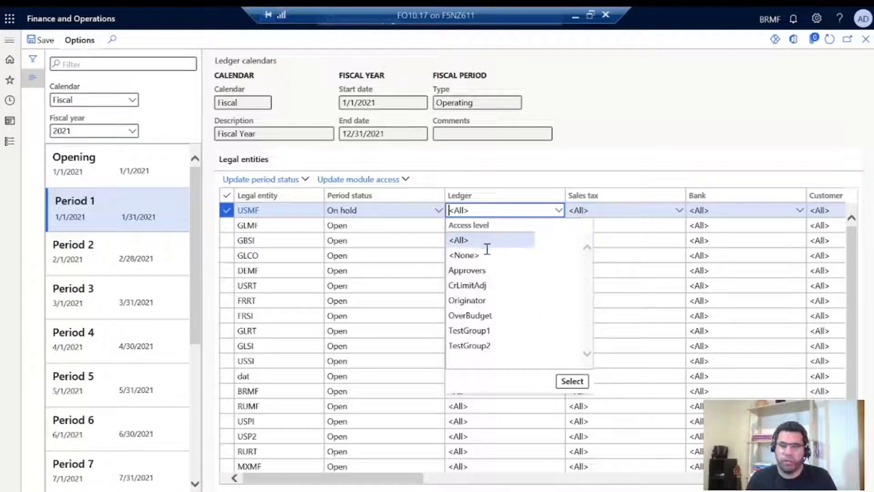
left_click(486, 241)
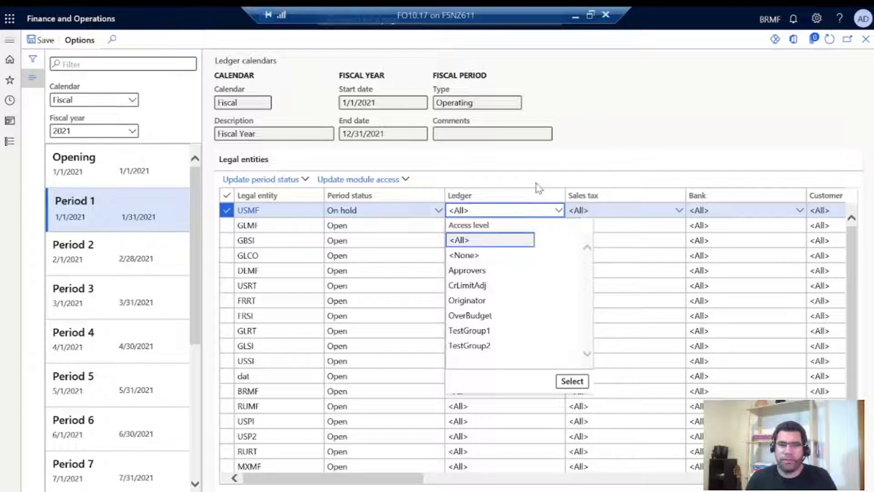
left_click(362, 236)
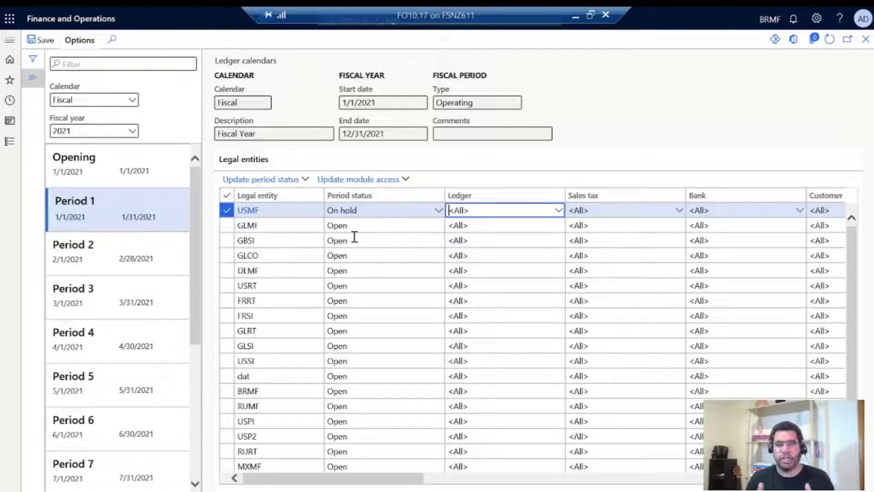
left_click(576, 376)
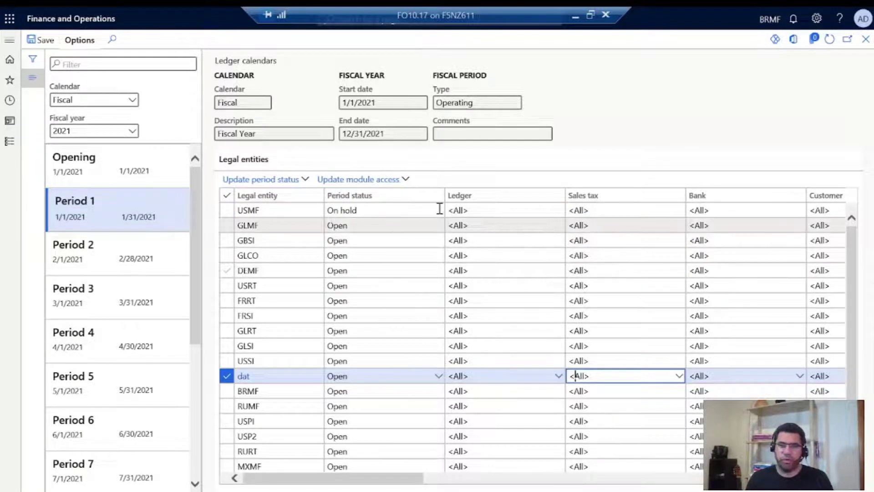
Switch to Period 2 of fiscal year 2021 and examine the module access columns of its legal entities.
left_click(80, 272)
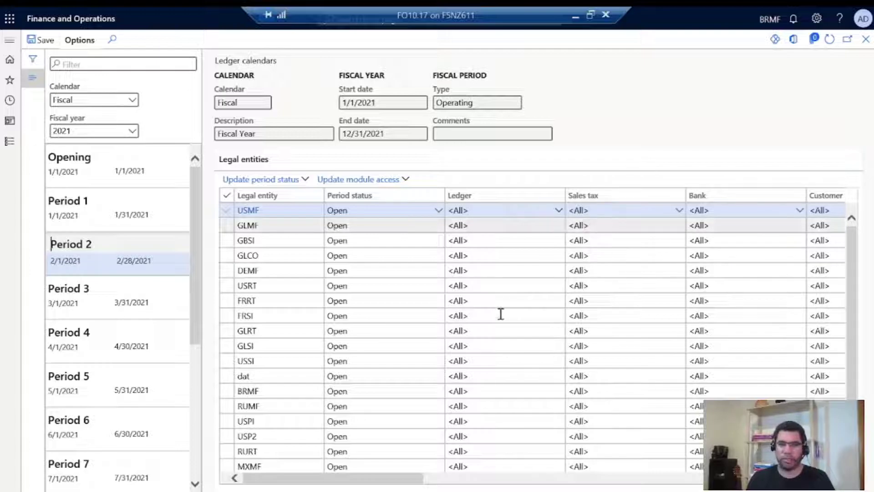
left_click(449, 481)
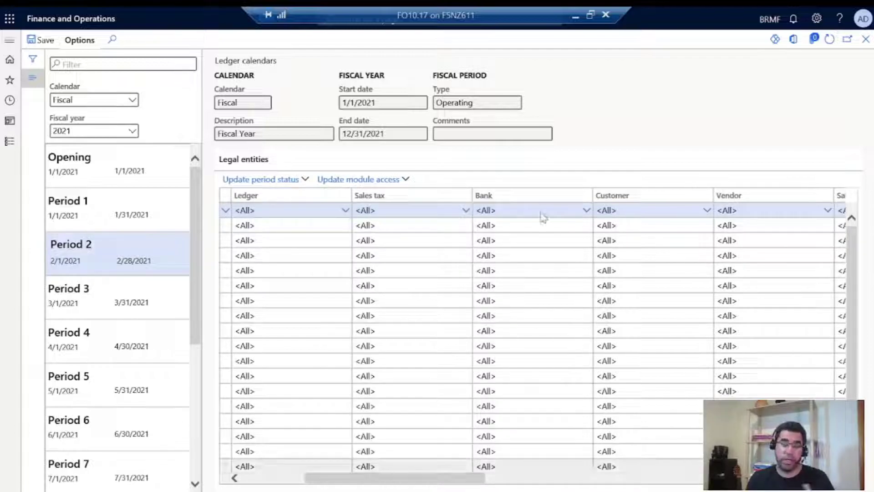